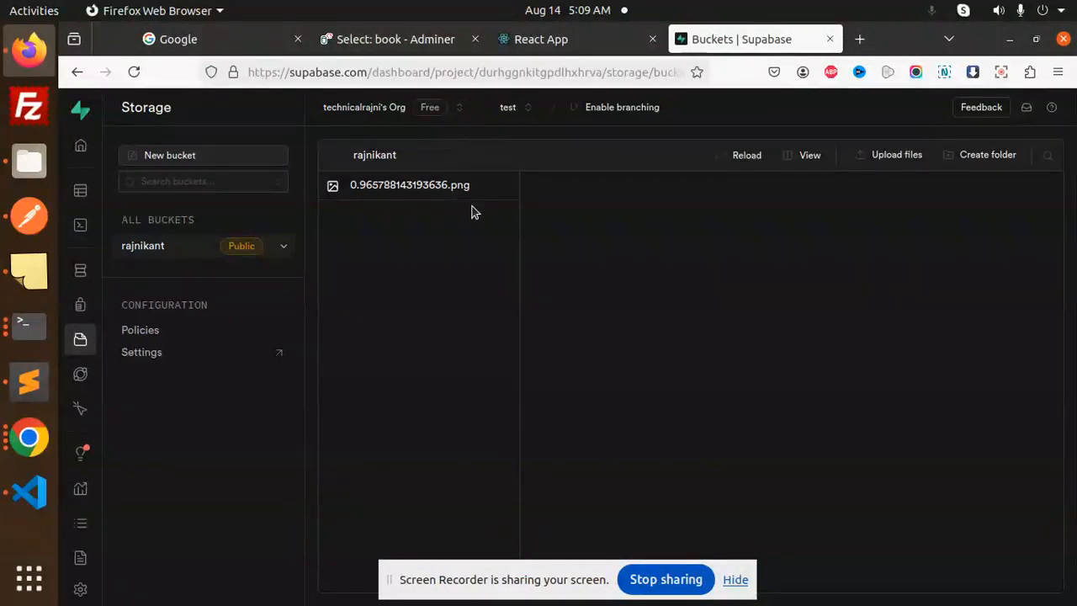
- View the React app's 400 POST response with the TenantNotFound error, then bring up the notes in Sublime Text
click(541, 39)
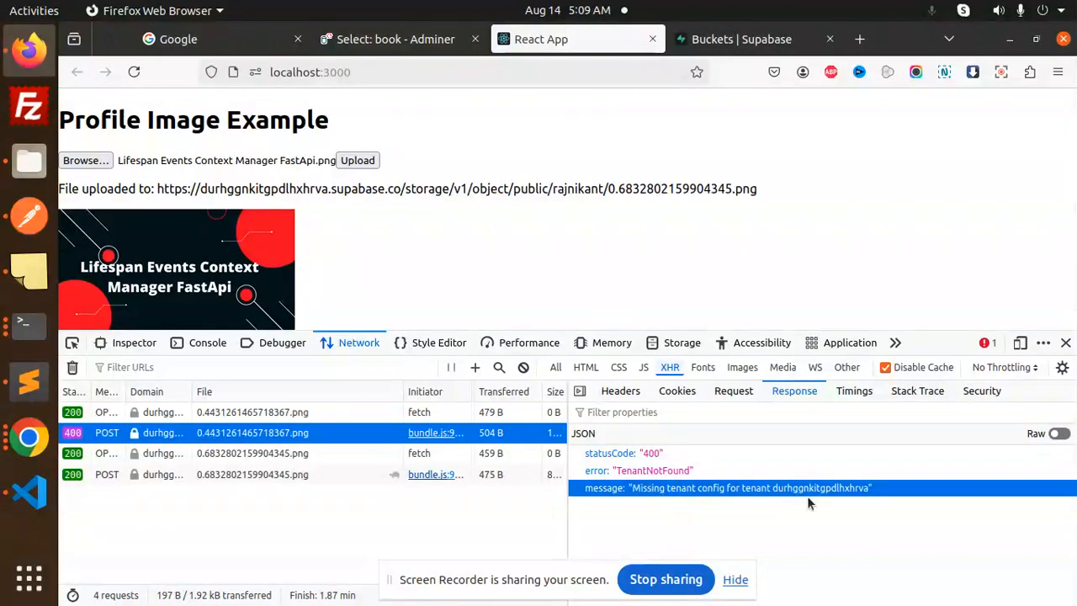
click(735, 579)
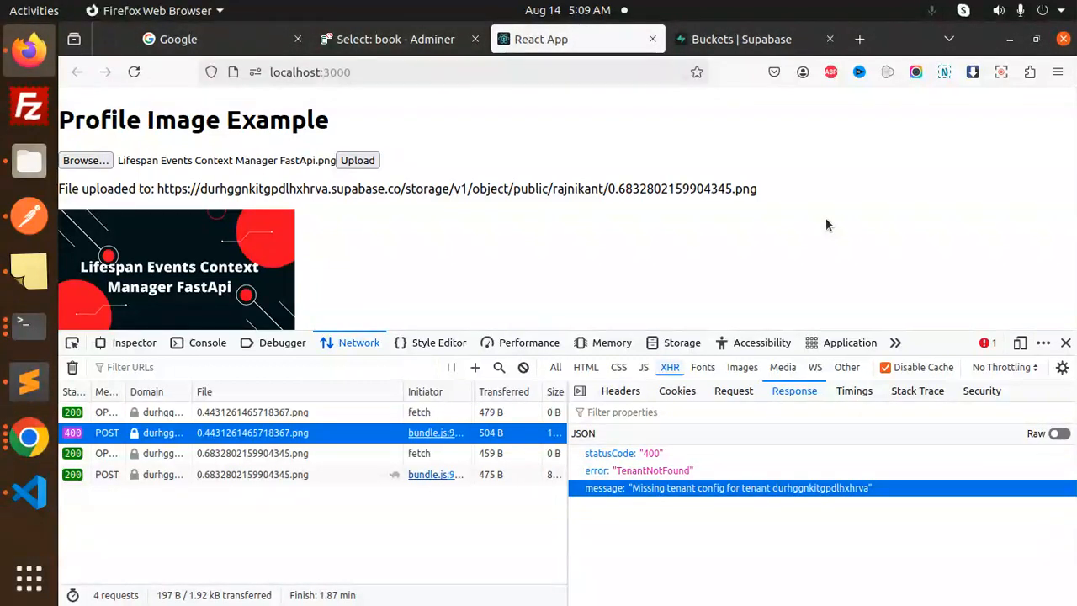
click(29, 383)
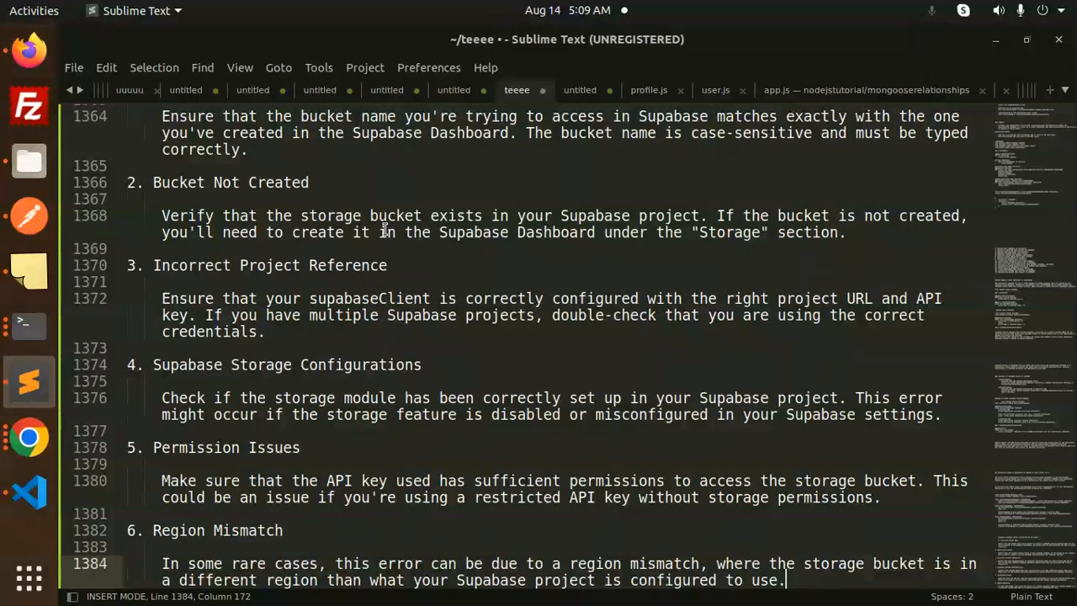
scroll(389, 225, up, 1)
scroll(390, 224, up, 1)
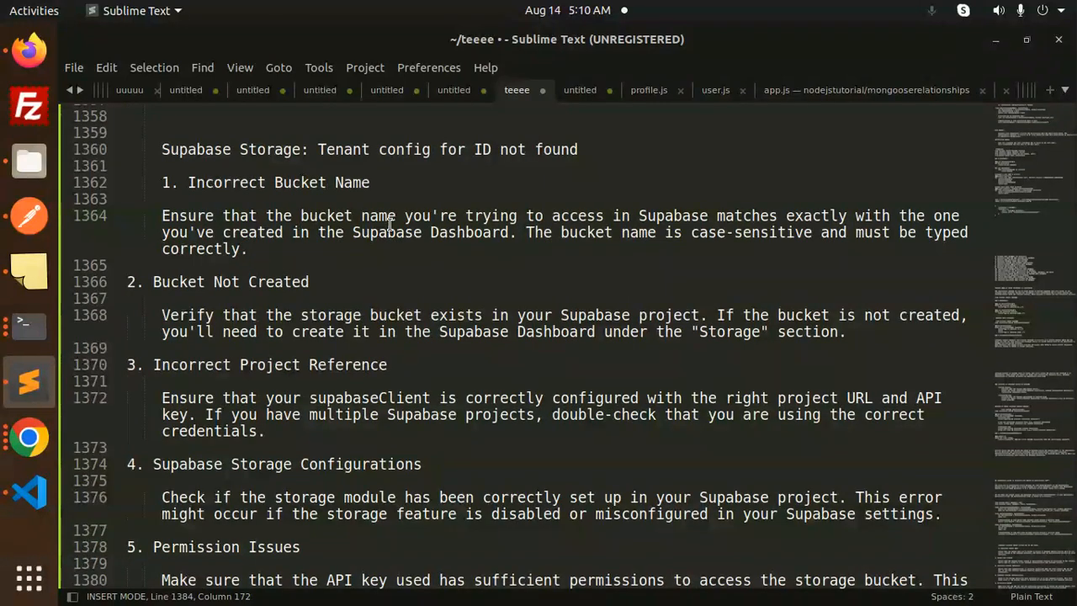
- Read the Incorrect Bucket Name cause under the 'Tenant config for ID not found' heading
click(344, 184)
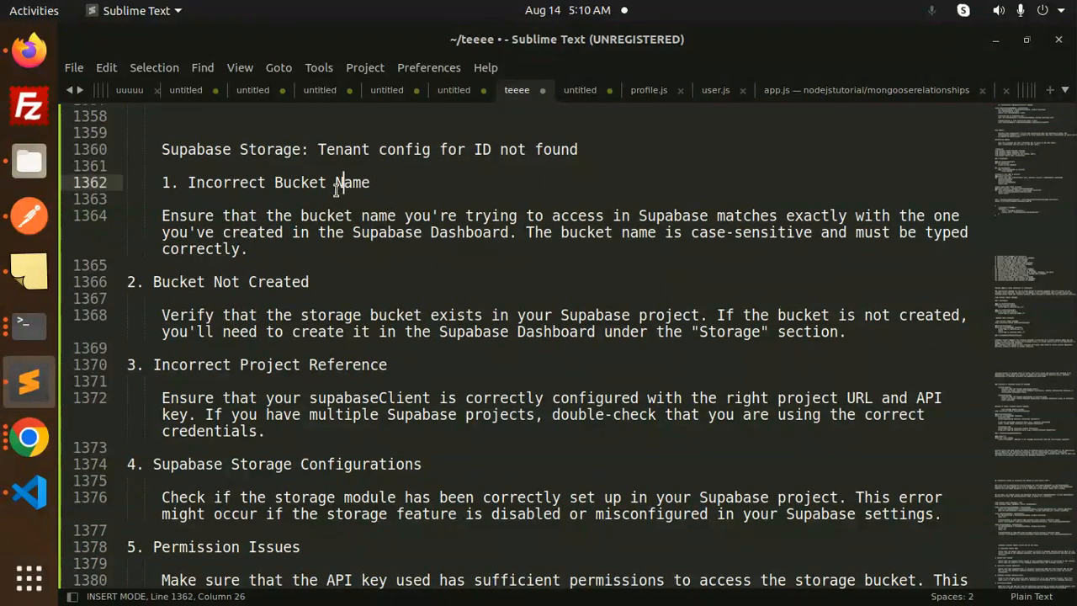
double_click(300, 185)
click(370, 183)
- Confirm on the Supabase Buckets page that the public rajnikant bucket exists
click(23, 57)
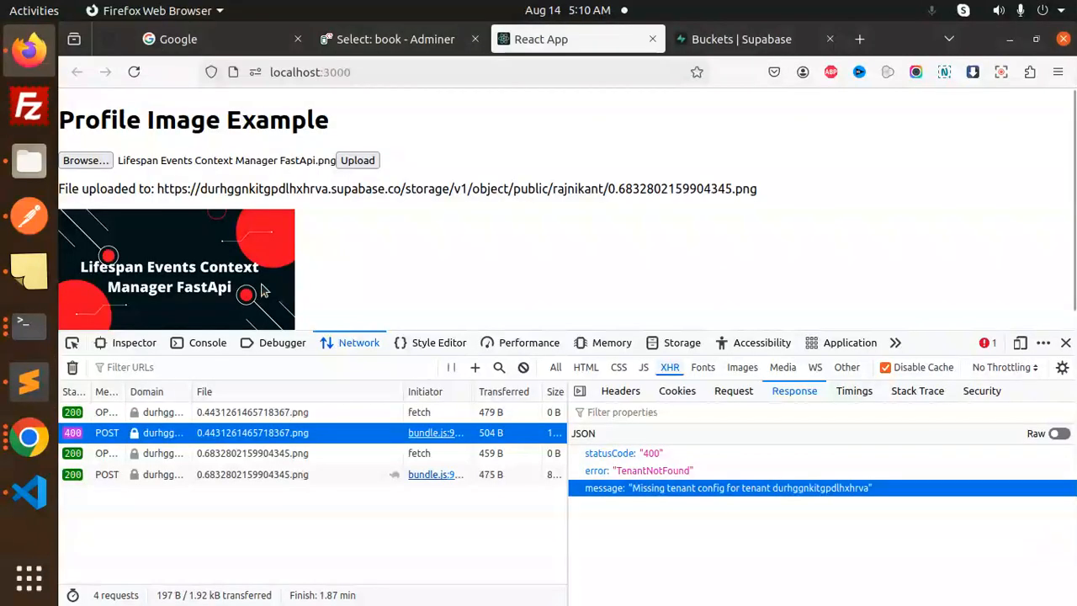
click(724, 39)
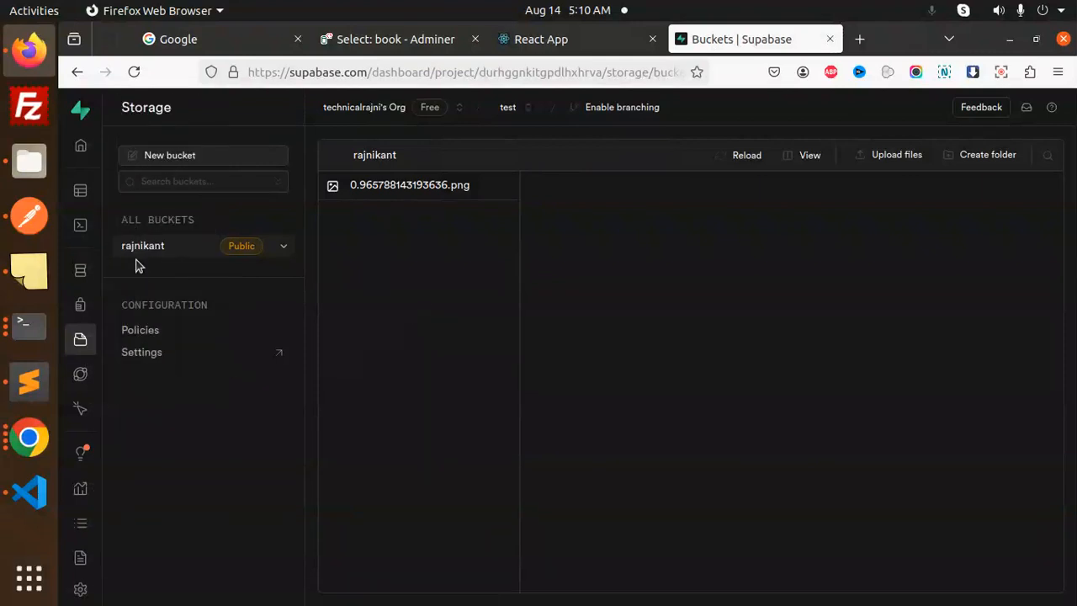
click(283, 246)
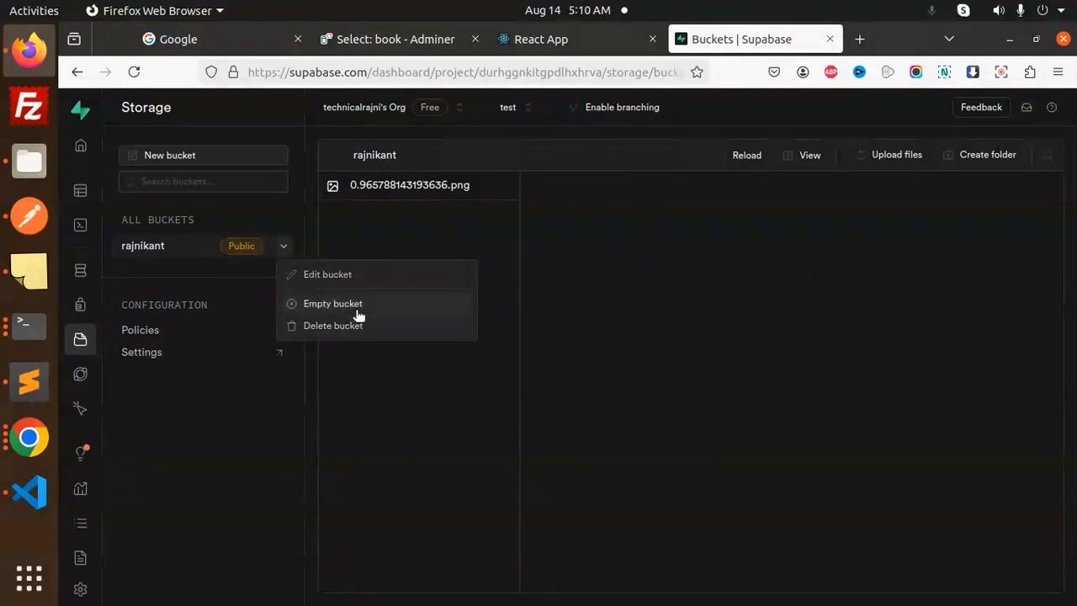
click(608, 287)
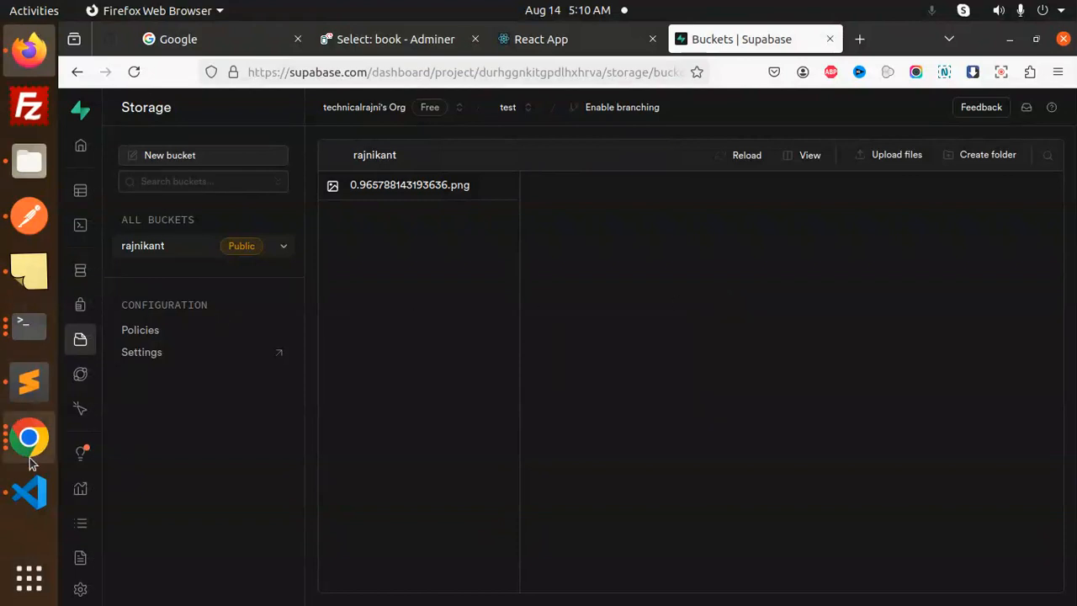
- Check in FileUpload.js that the upload call uses the rajnikant bucket name
click(28, 493)
double_click(515, 396)
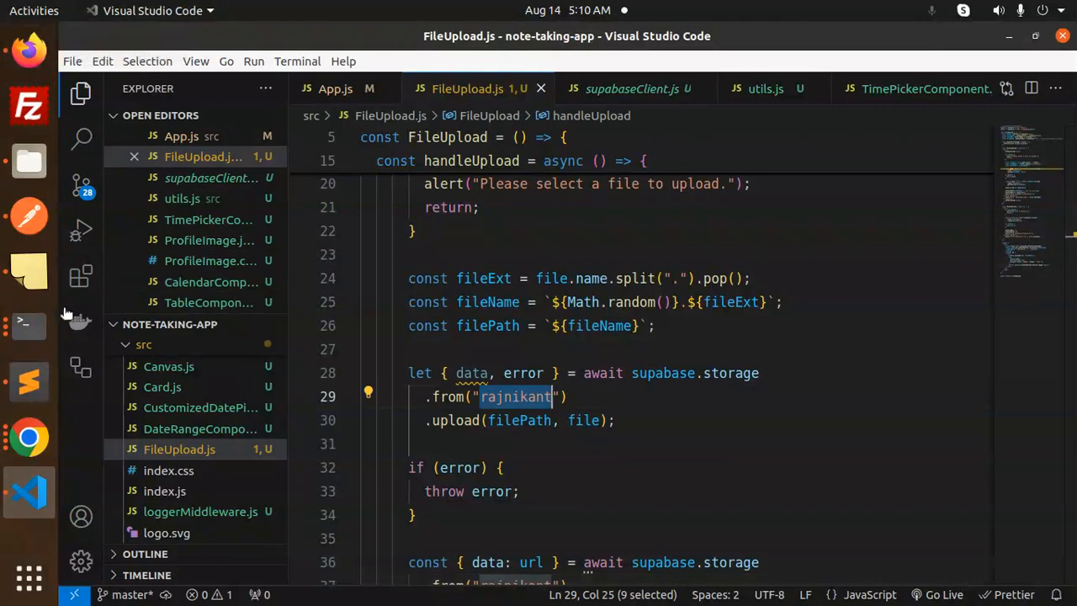
- Read the Bucket Not Created and Incorrect Project Reference causes down to the supabaseClient mention
click(29, 382)
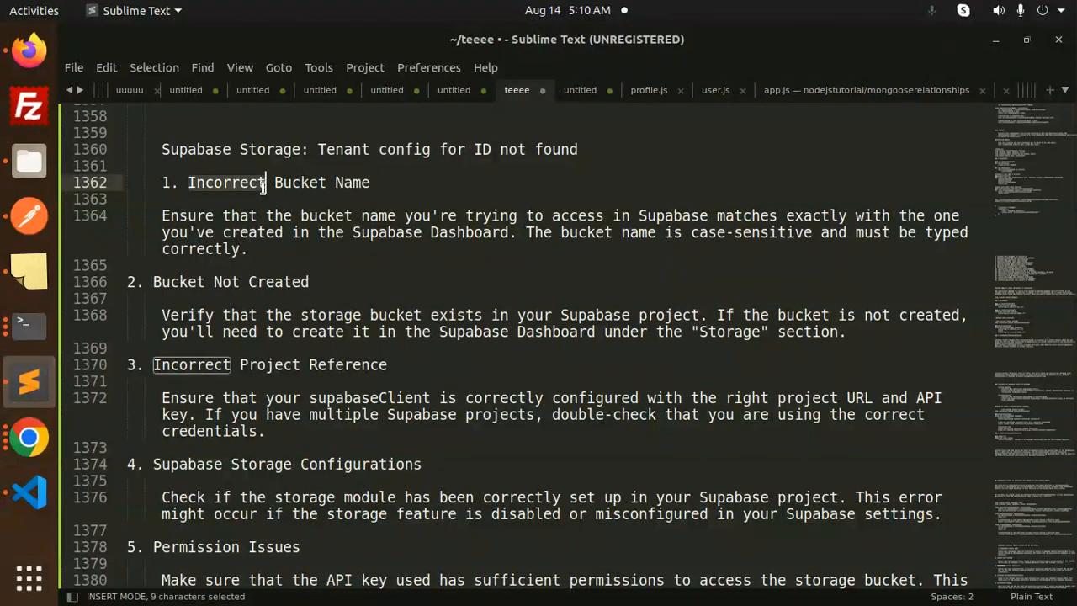
double_click(352, 183)
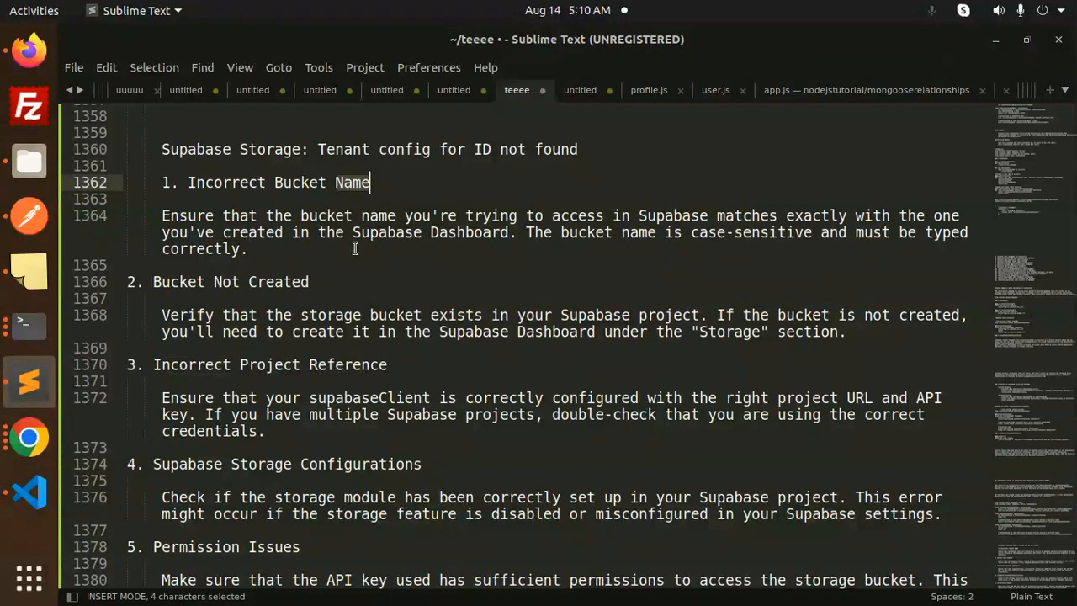
click(353, 249)
click(382, 264)
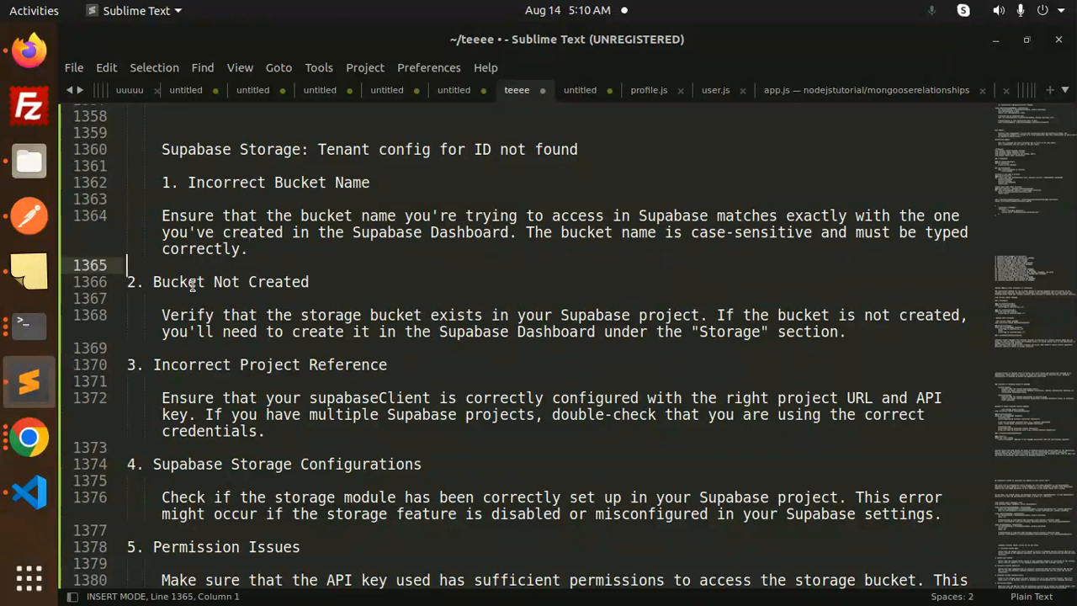
double_click(192, 284)
click(386, 286)
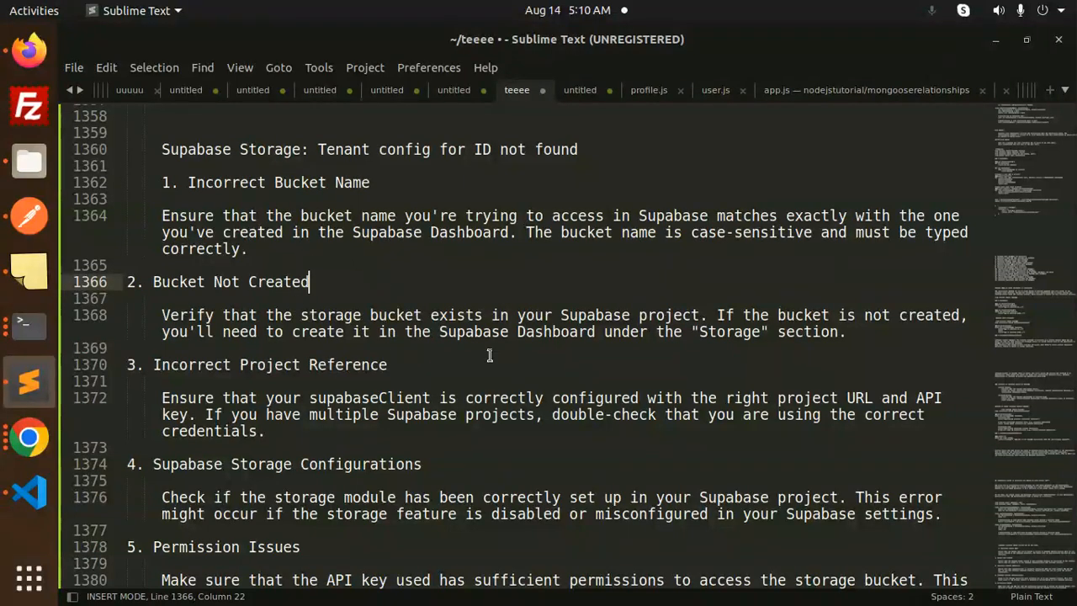
double_click(332, 314)
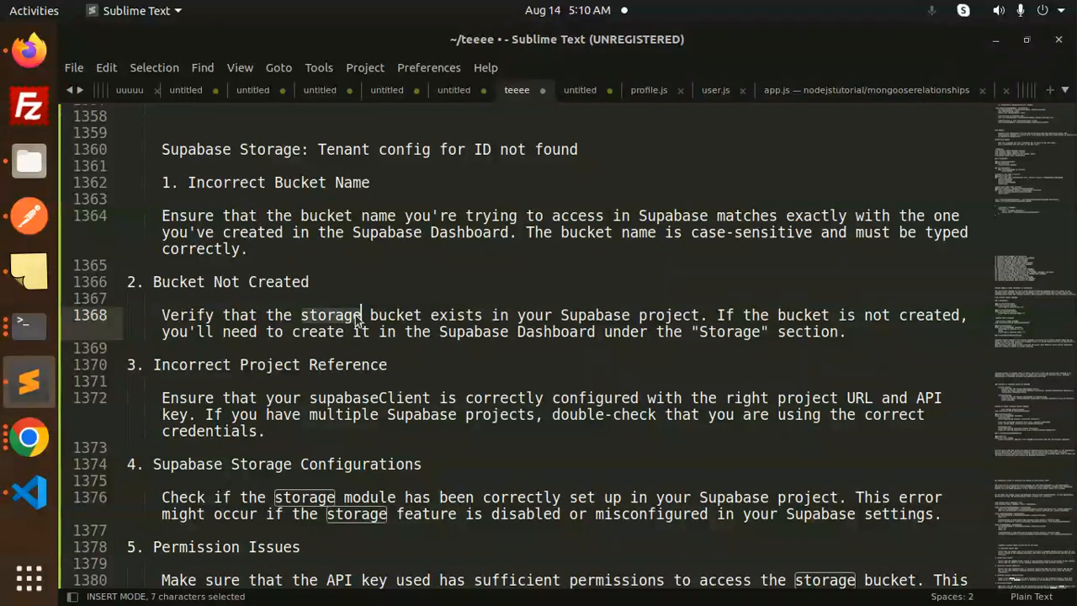
click(419, 318)
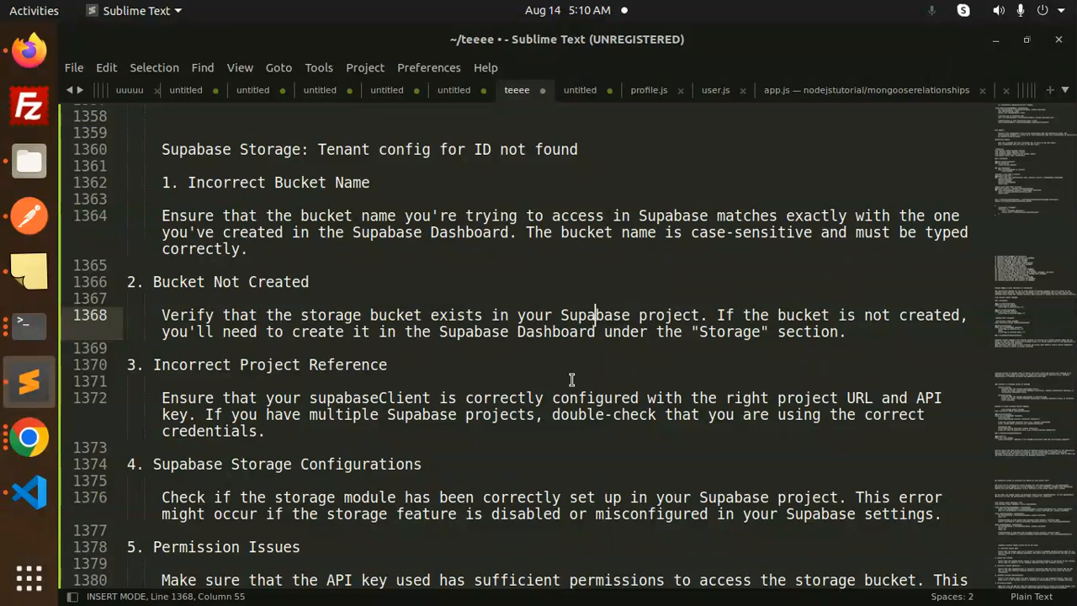
scroll(571, 380, down, 1)
click(327, 314)
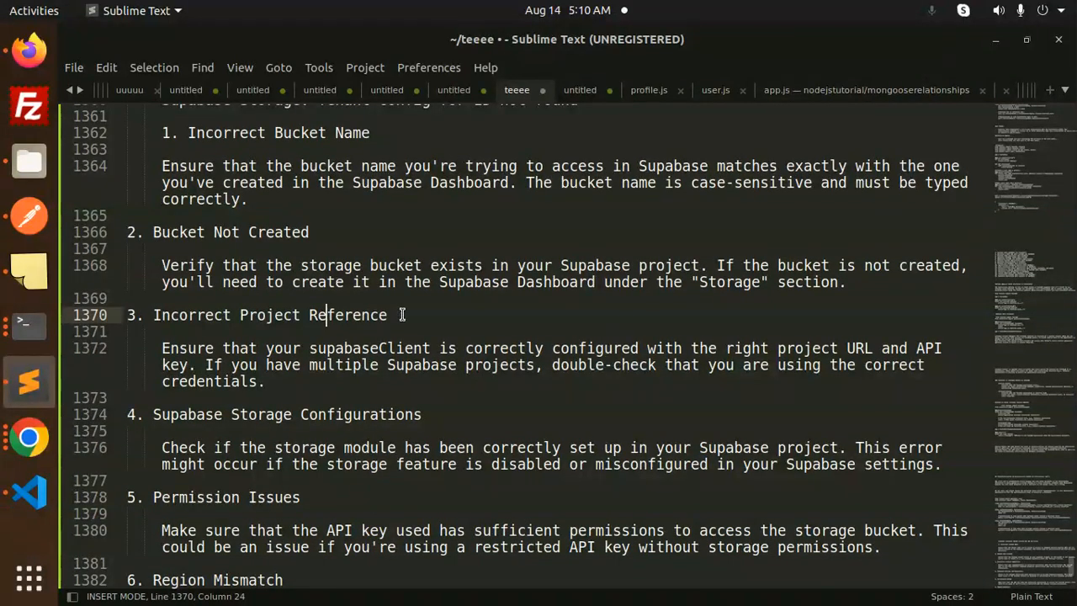
double_click(411, 346)
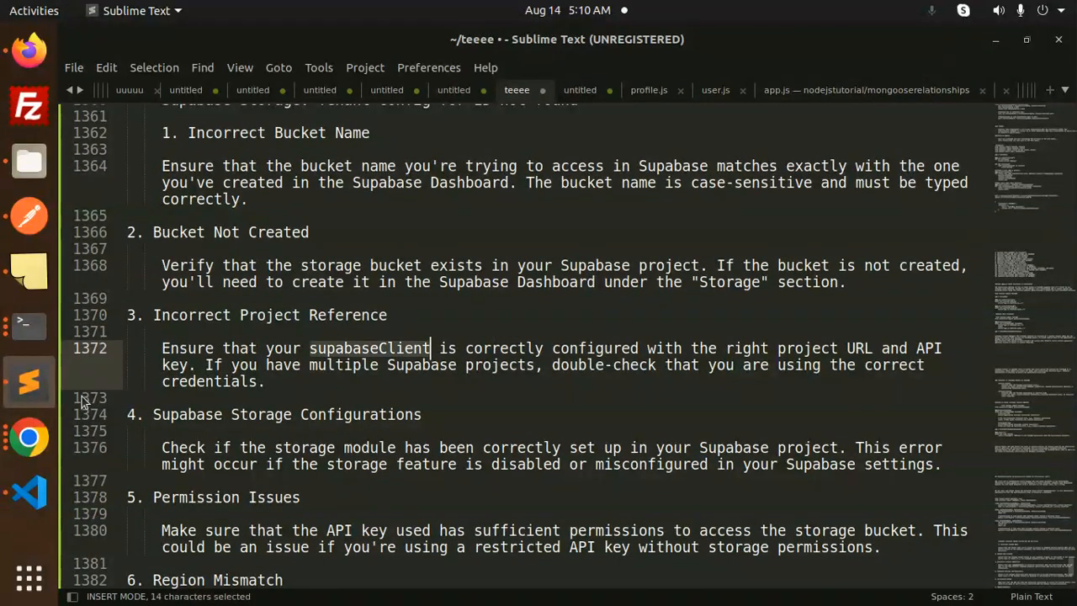
- Check the project URL and key in supabaseClient.js in VS Code
click(30, 493)
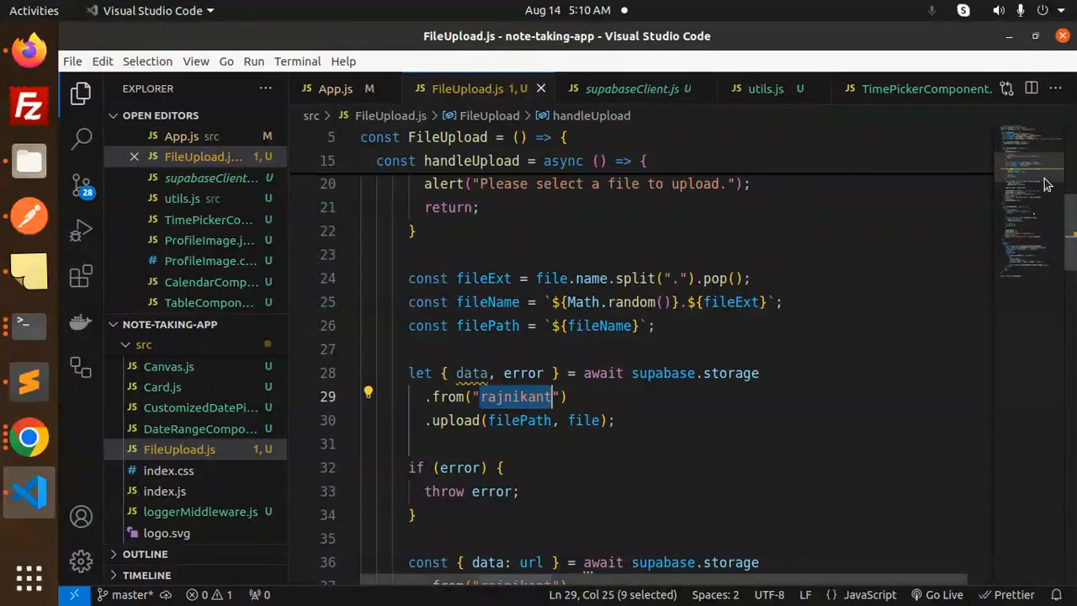
scroll(1026, 246, up, 5)
click(632, 88)
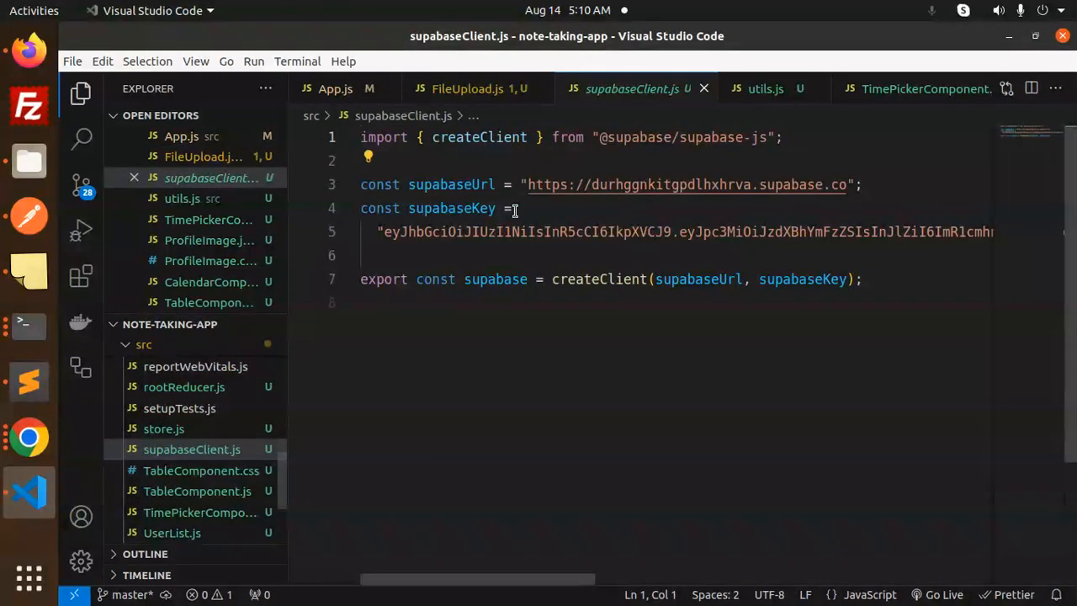
click(711, 322)
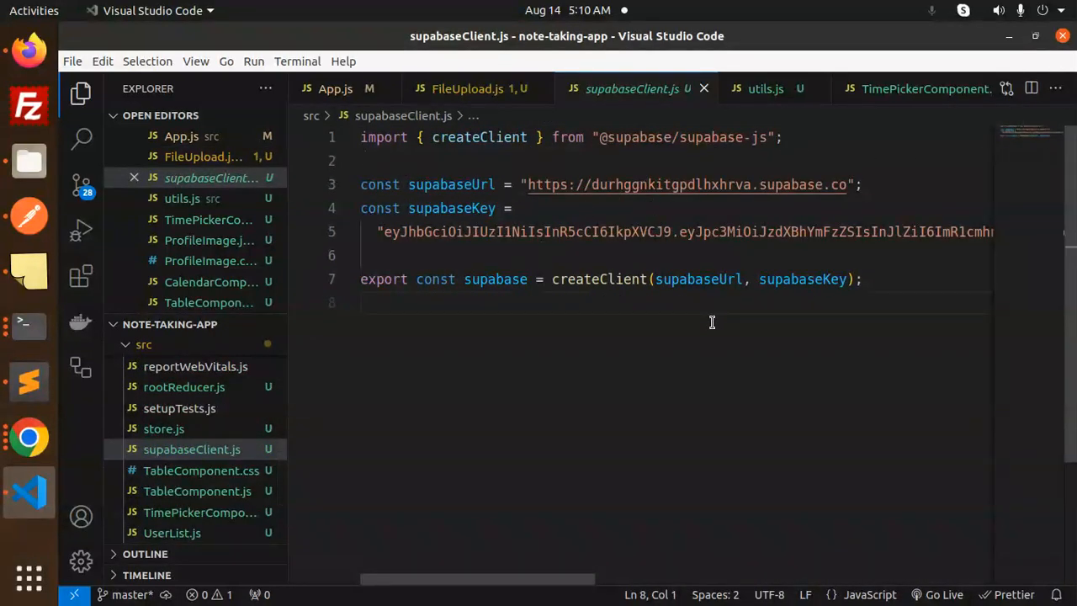
- Read the Permission Issues cause about sufficient API key permissions, then return to the Supabase dashboard
click(29, 383)
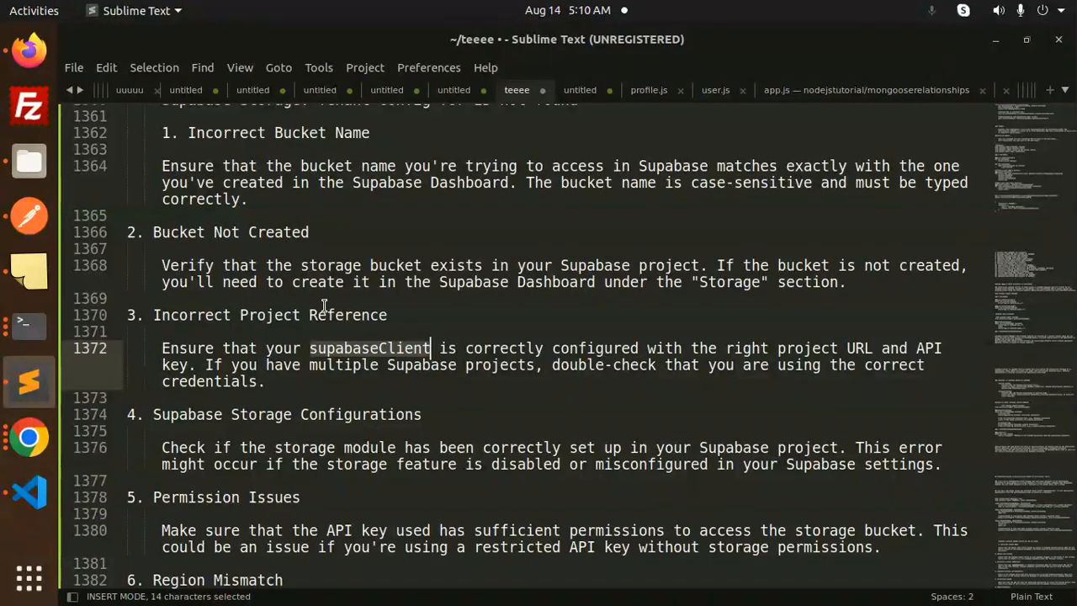
scroll(324, 306, down, 2)
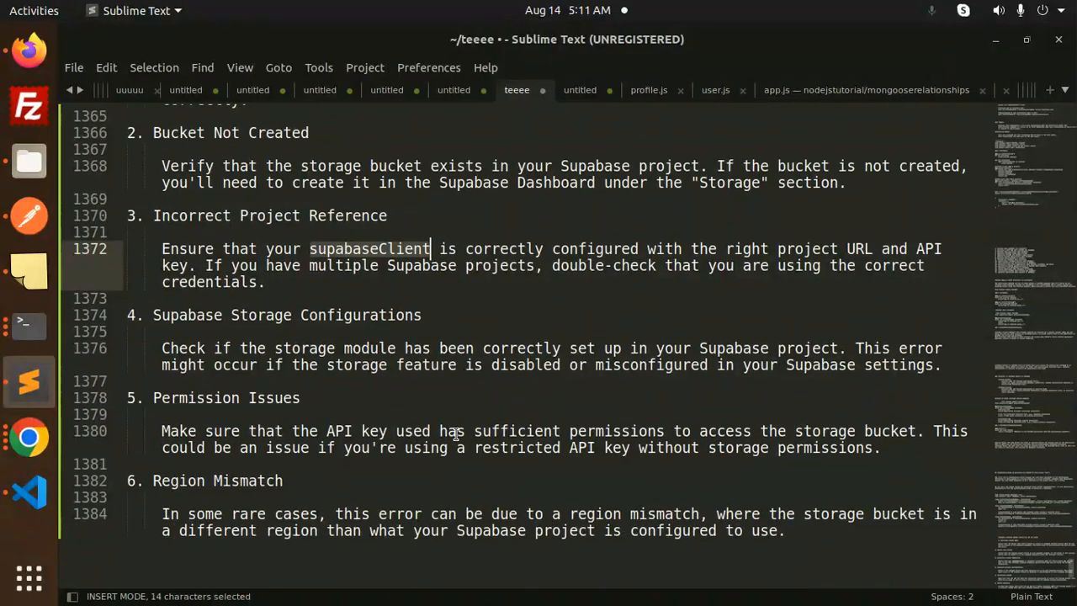
click(534, 431)
double_click(534, 431)
click(534, 430)
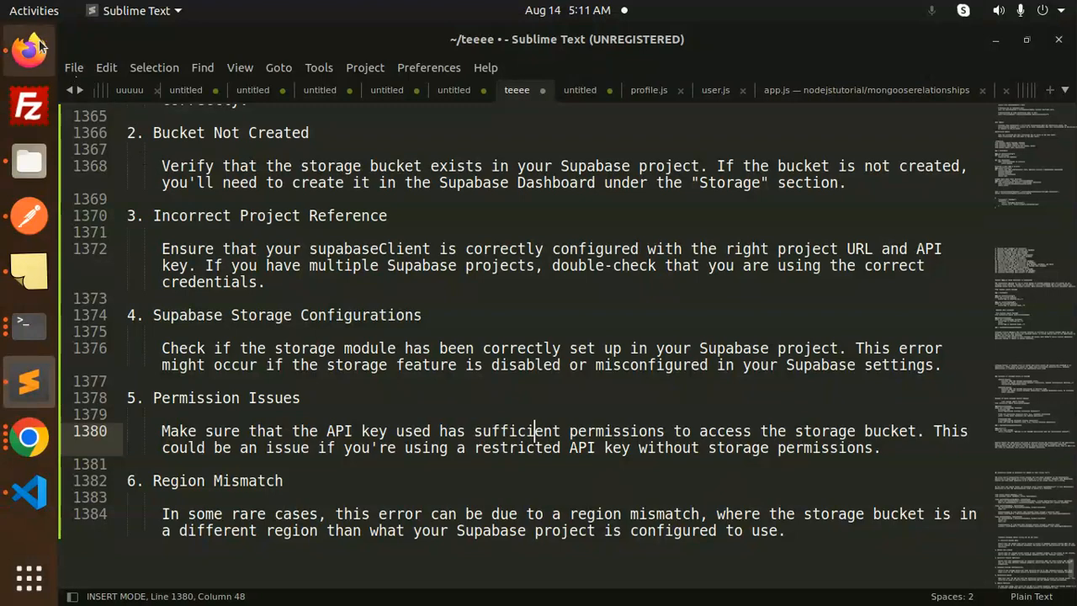
click(29, 49)
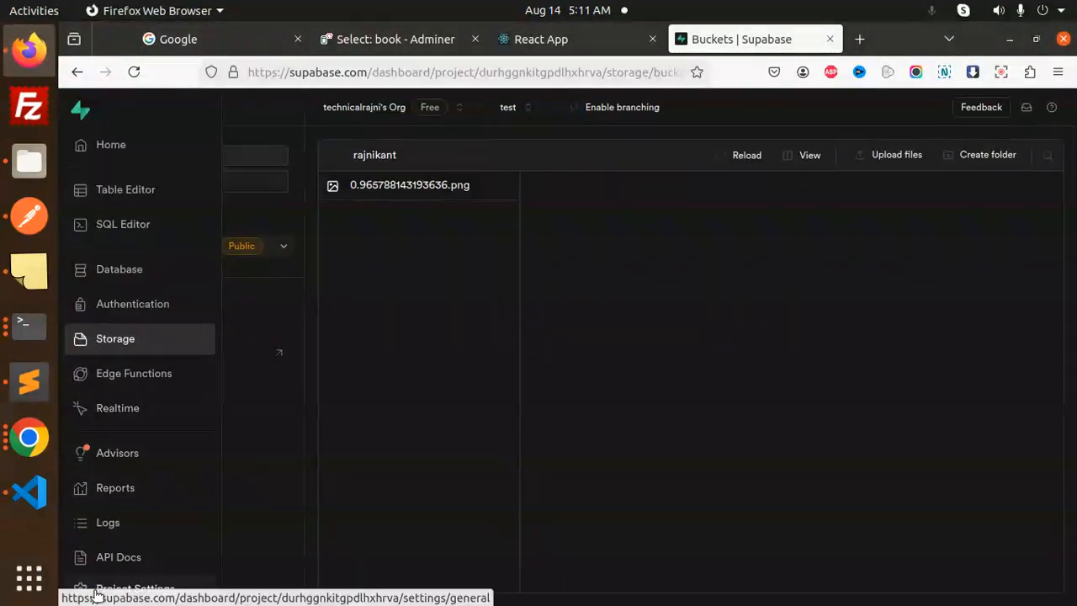
scroll(51, 555, down, 2)
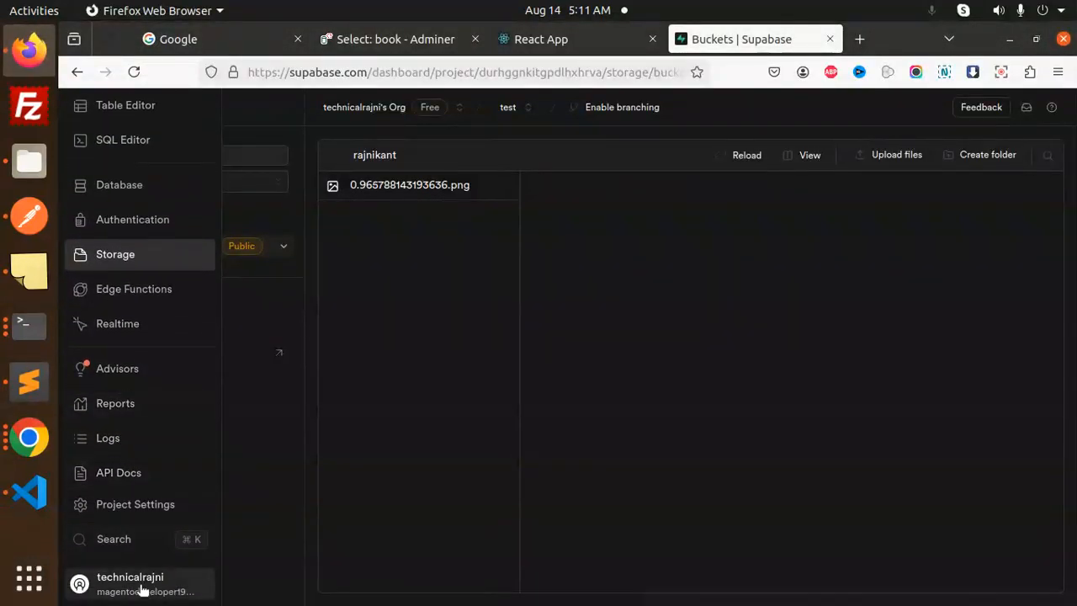
- Review the project URL and anon public key in Project Settings > API
click(118, 504)
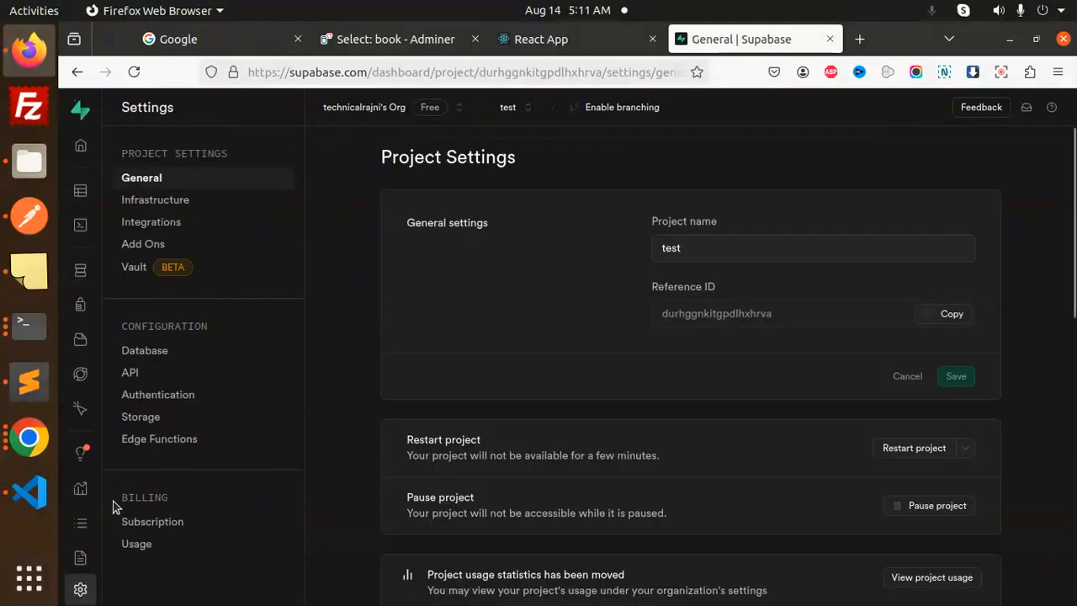
click(129, 372)
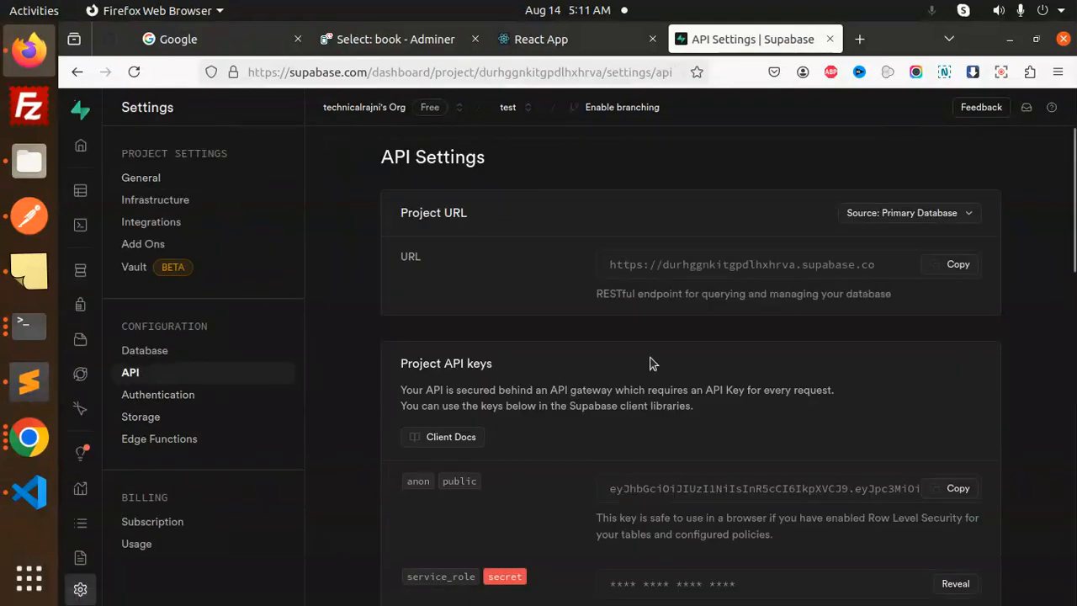
scroll(504, 353, down, 4)
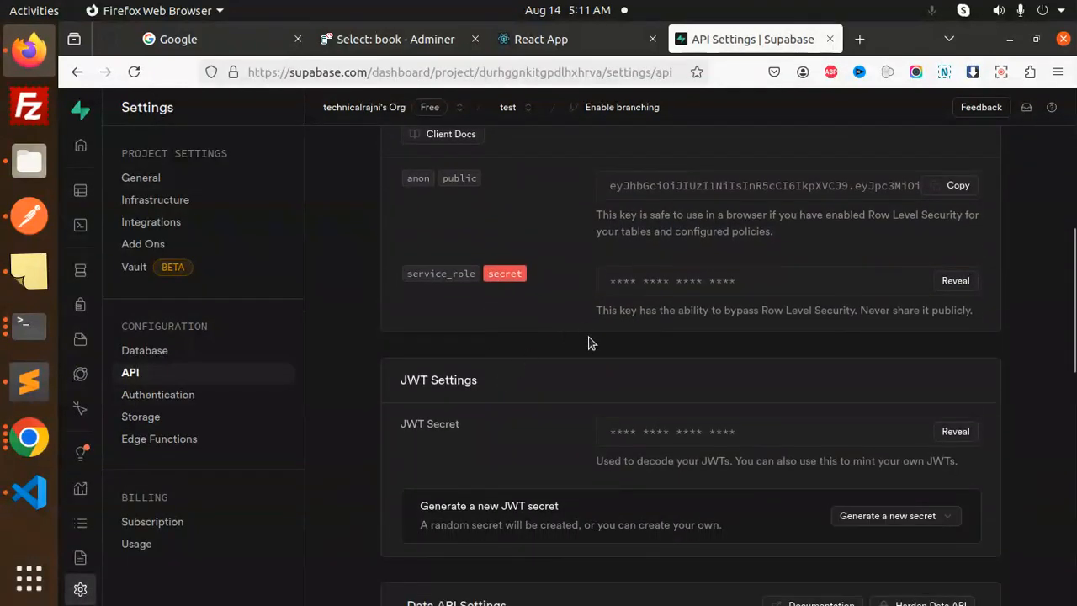
scroll(589, 342, down, 3)
scroll(569, 370, down, 2)
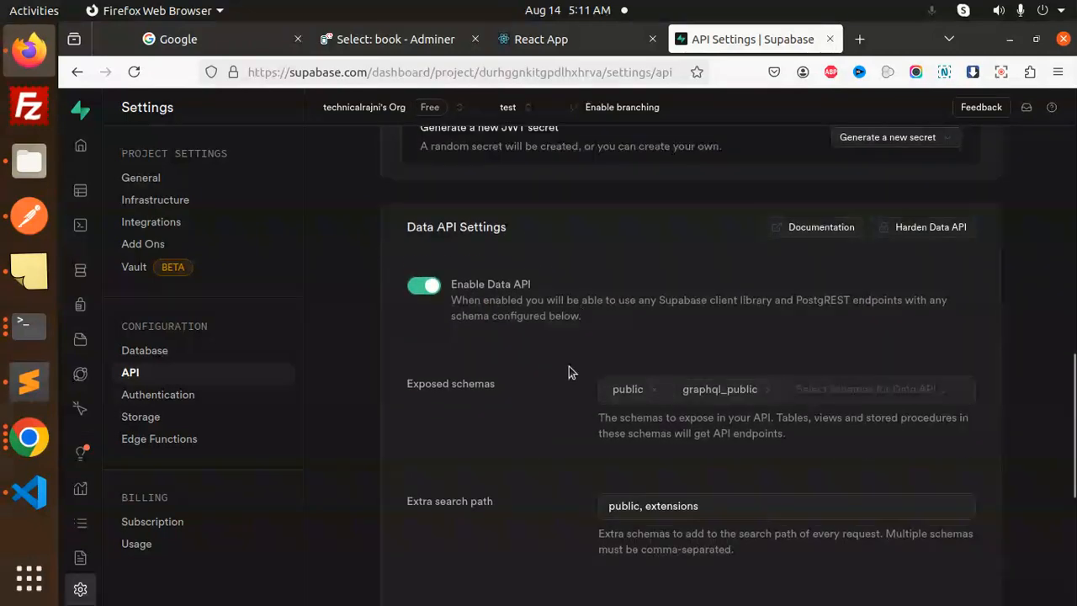
scroll(569, 370, down, 2)
scroll(547, 471, down, 2)
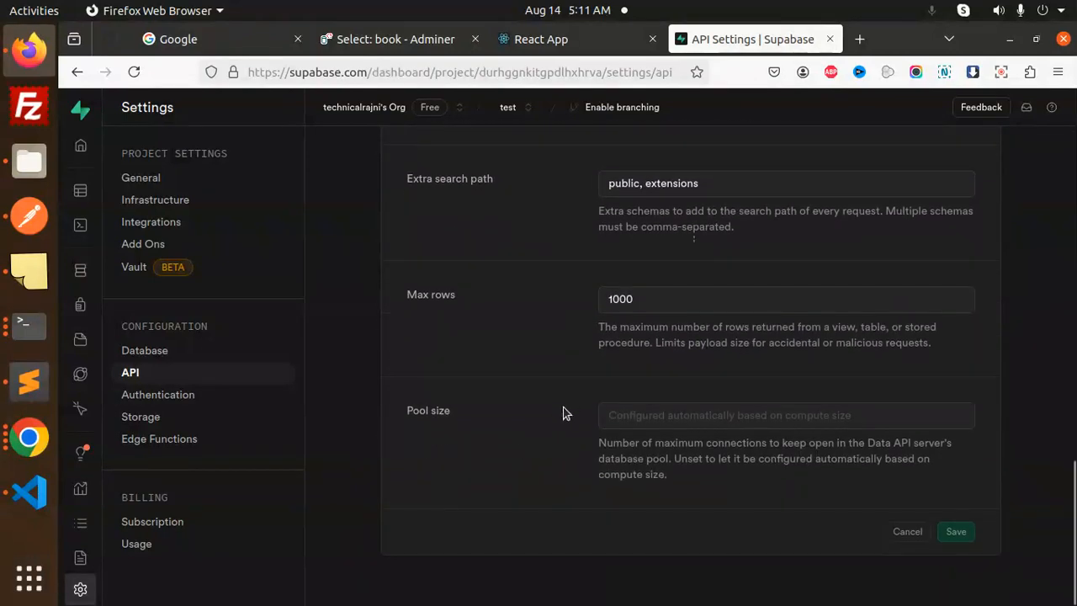
scroll(564, 412, up, 2)
scroll(563, 412, up, 3)
scroll(561, 409, up, 2)
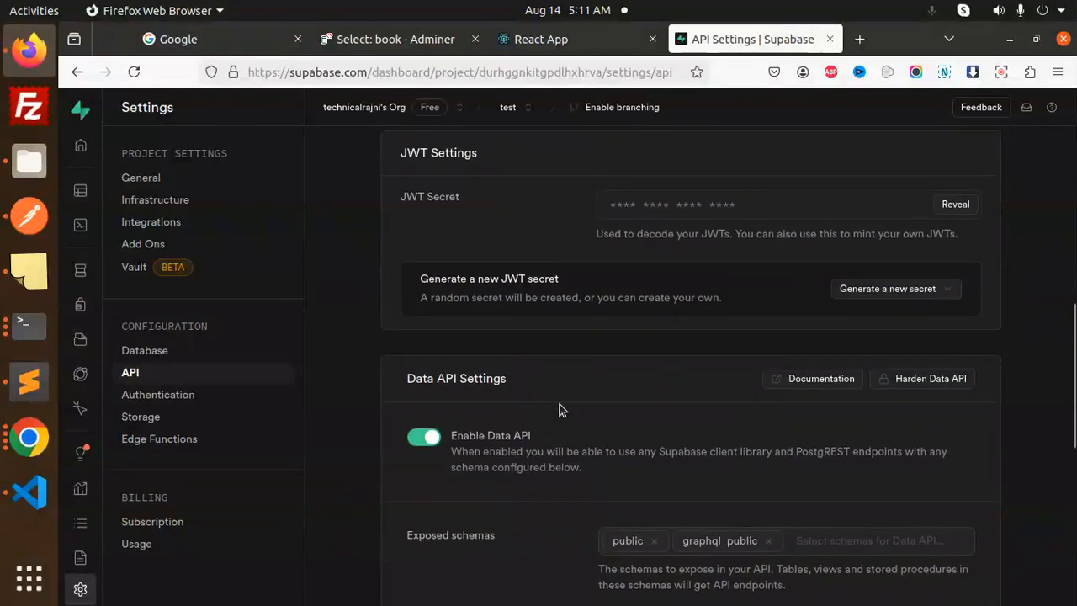
scroll(561, 409, up, 2)
scroll(555, 404, up, 2)
scroll(527, 349, up, 2)
scroll(527, 349, up, 2)
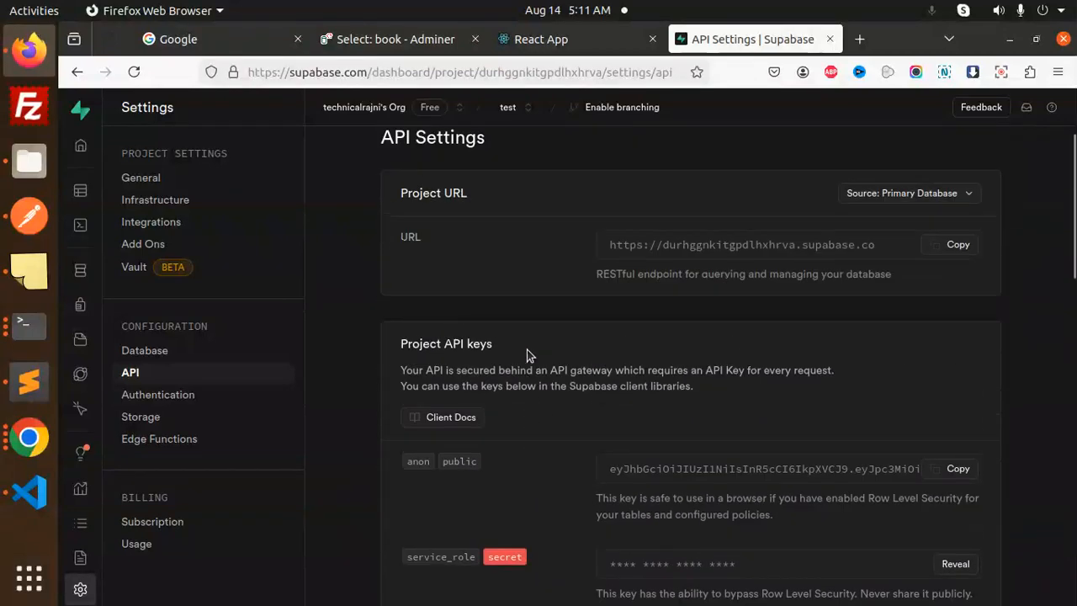
scroll(527, 350, up, 1)
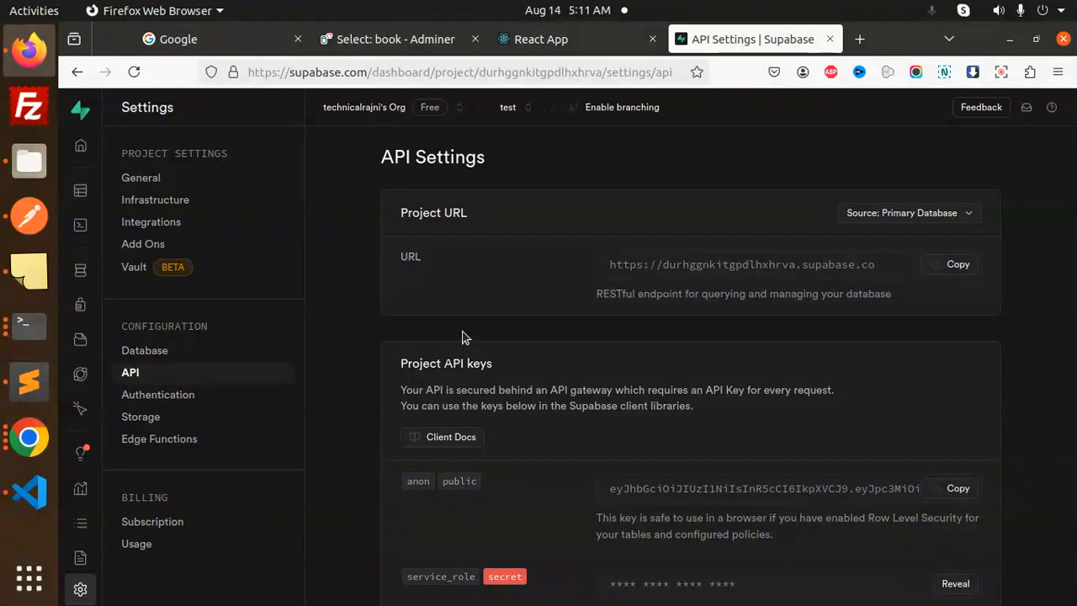
- Inspect the 200 upload POST whose response returns the file's Id and rajnikant Key
click(541, 38)
click(221, 473)
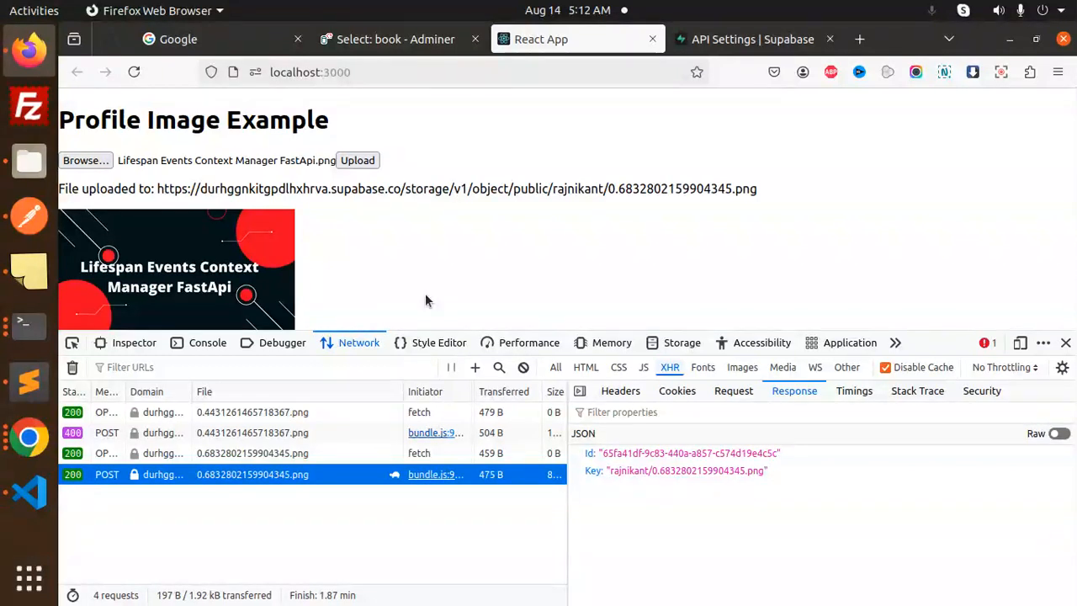
click(29, 437)
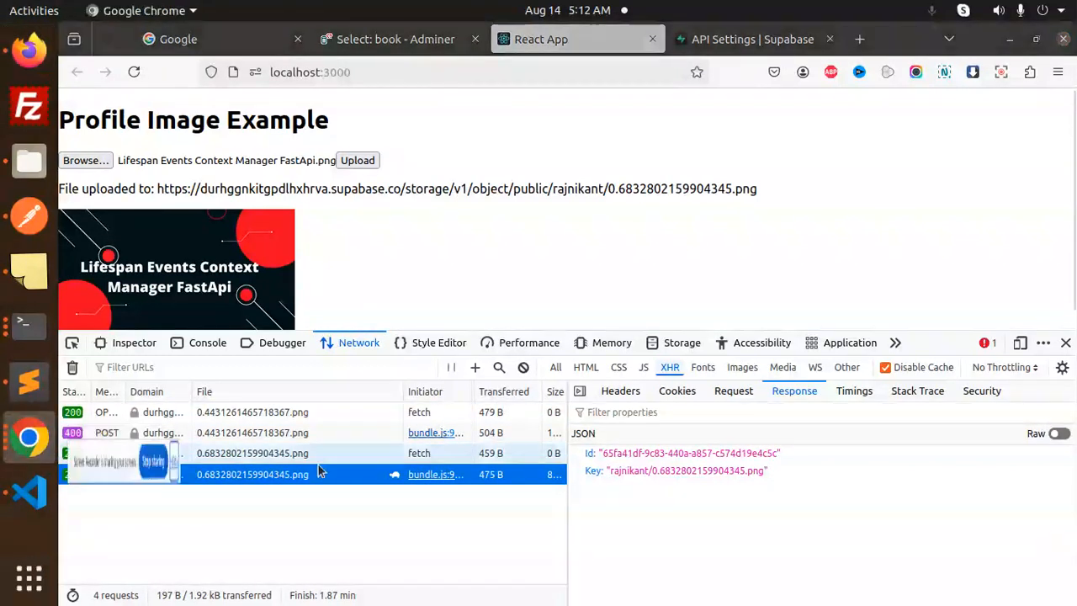